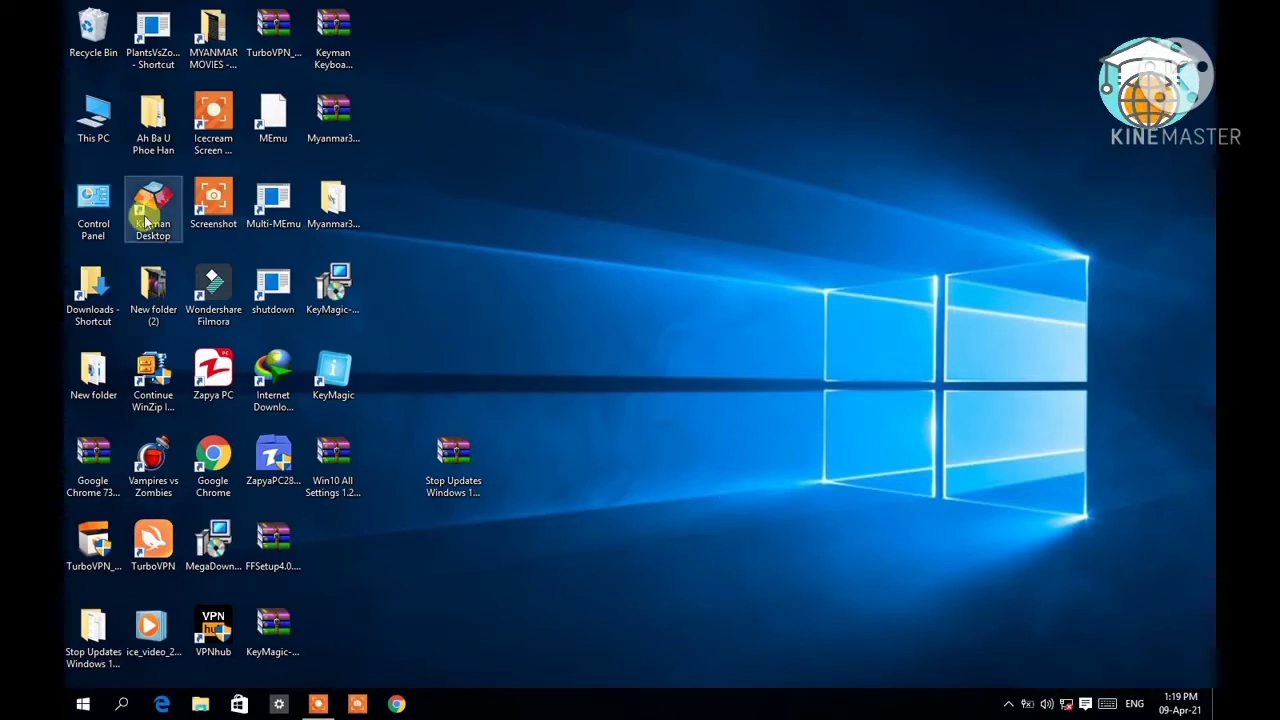
Step: Open Computer Management for This PC
click(78, 115)
right_click(76, 116)
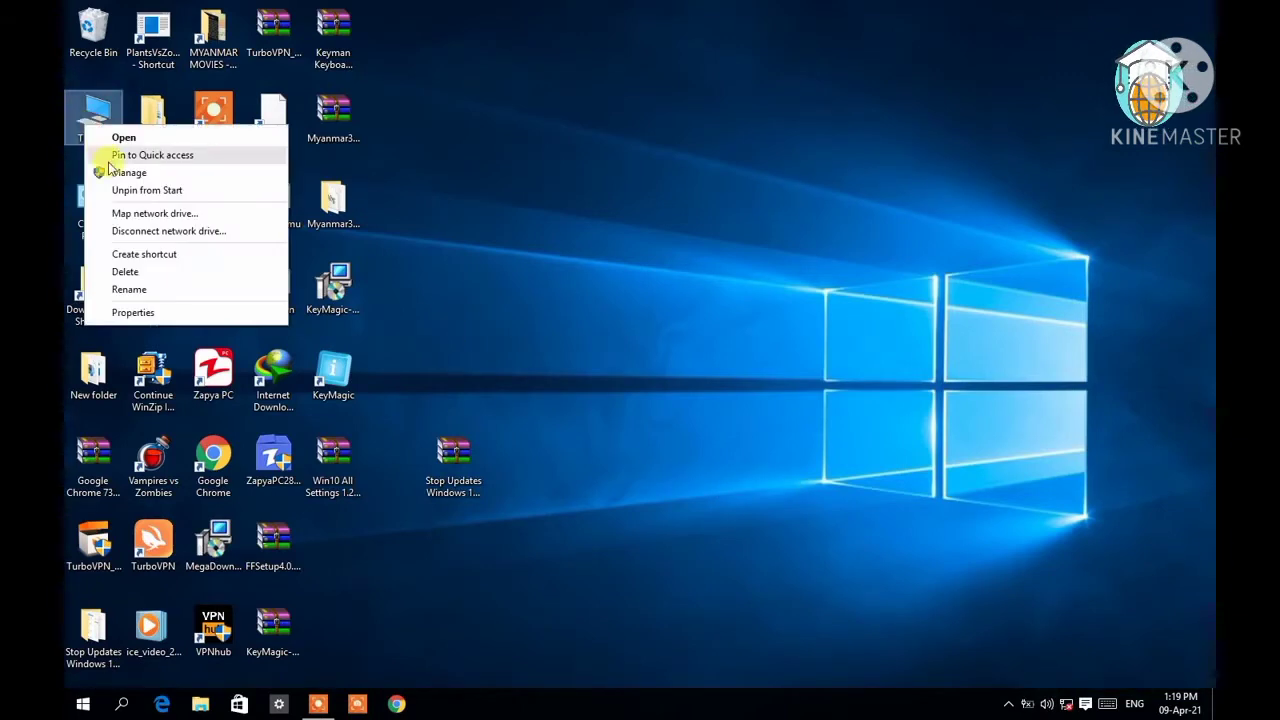
click(122, 173)
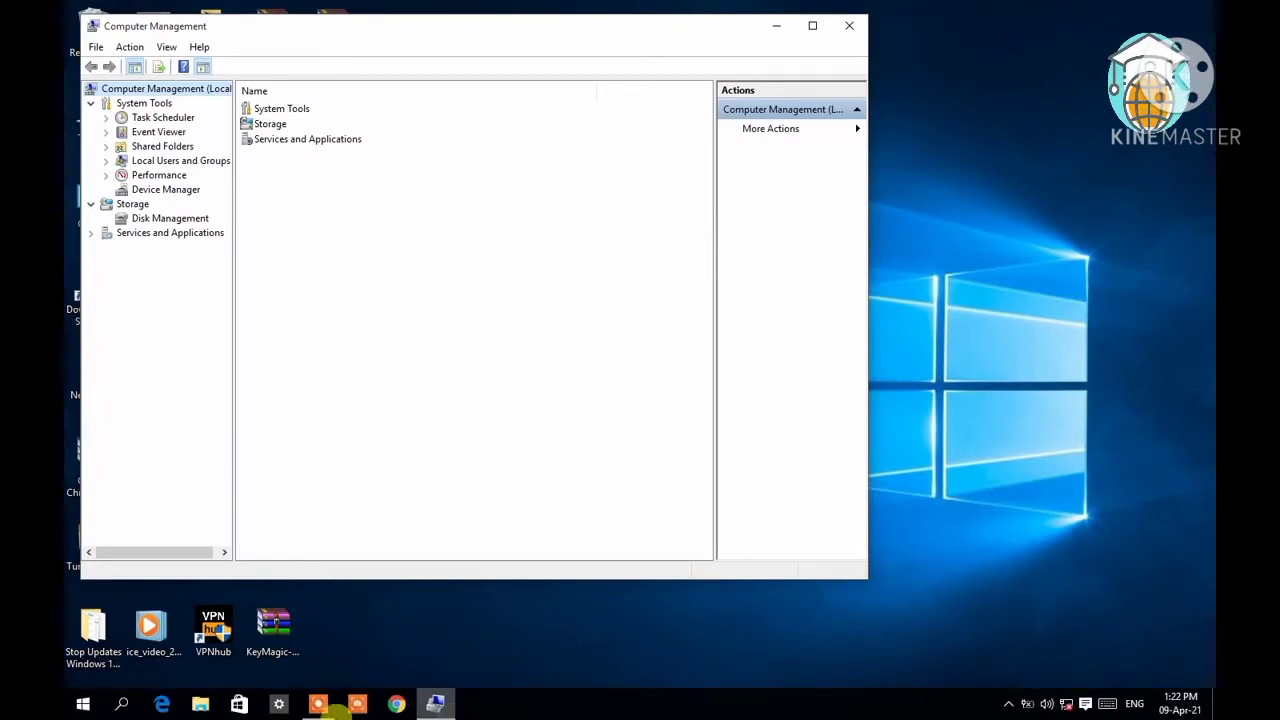
click(318, 704)
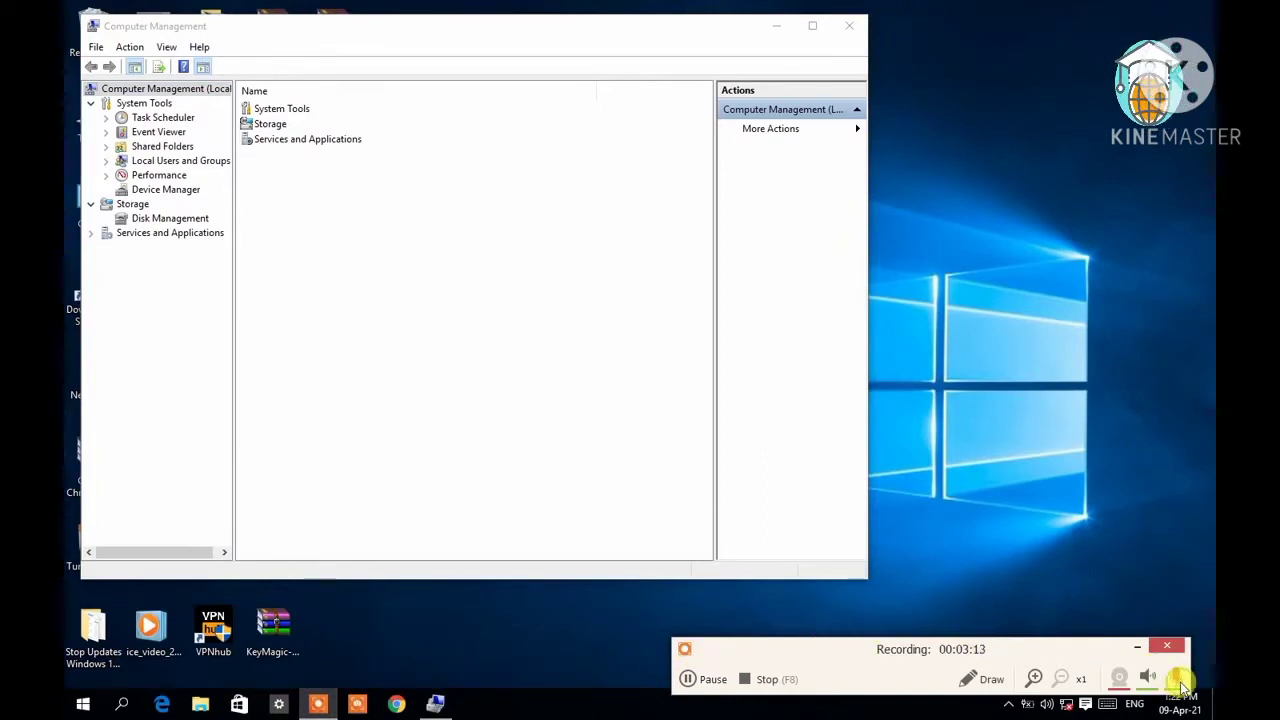
mouse_move(1172, 679)
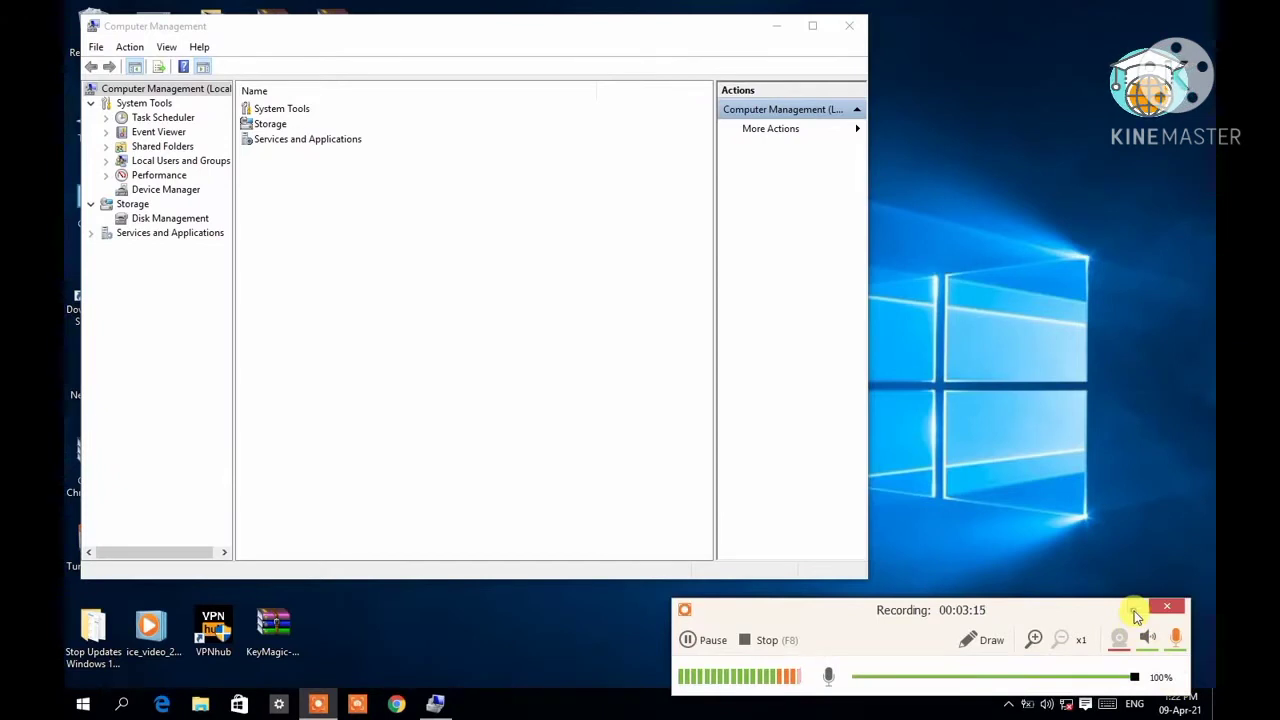
click(1137, 608)
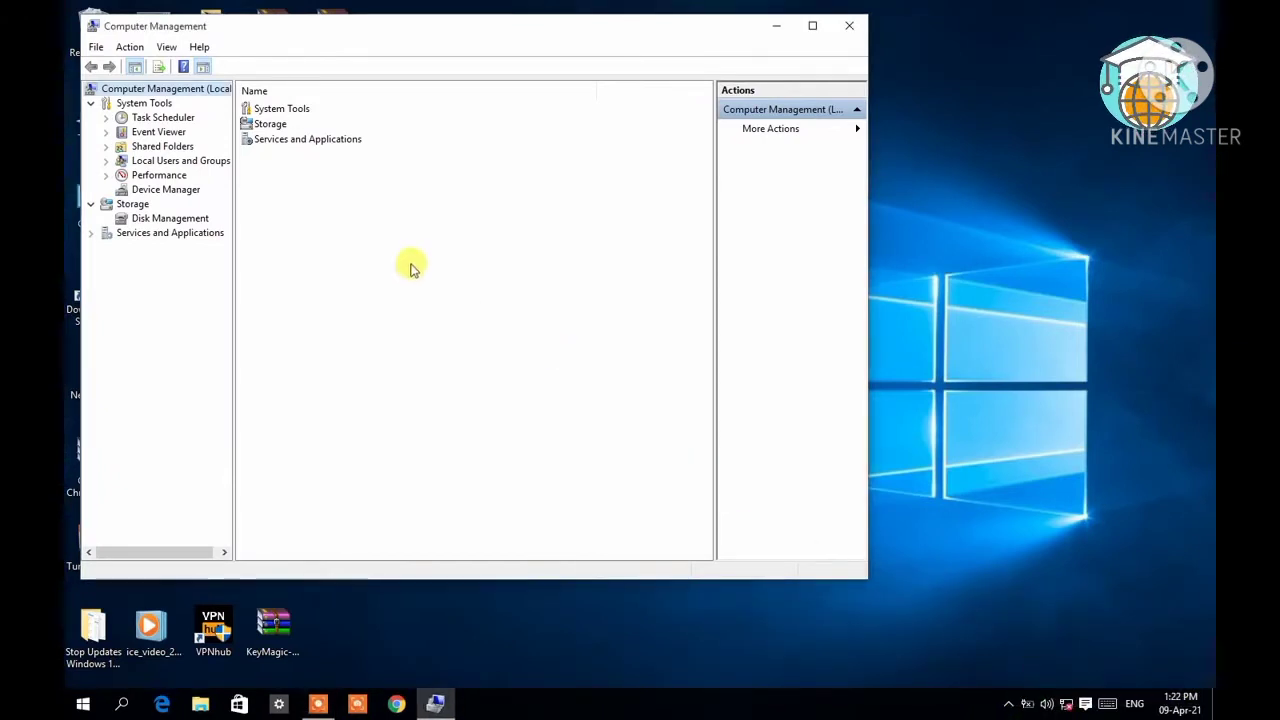
Step: In Device Manager, start a driver software update for the Broadcom NetXtreme 57xx Gigabit Controller #2 network adapter
click(145, 192)
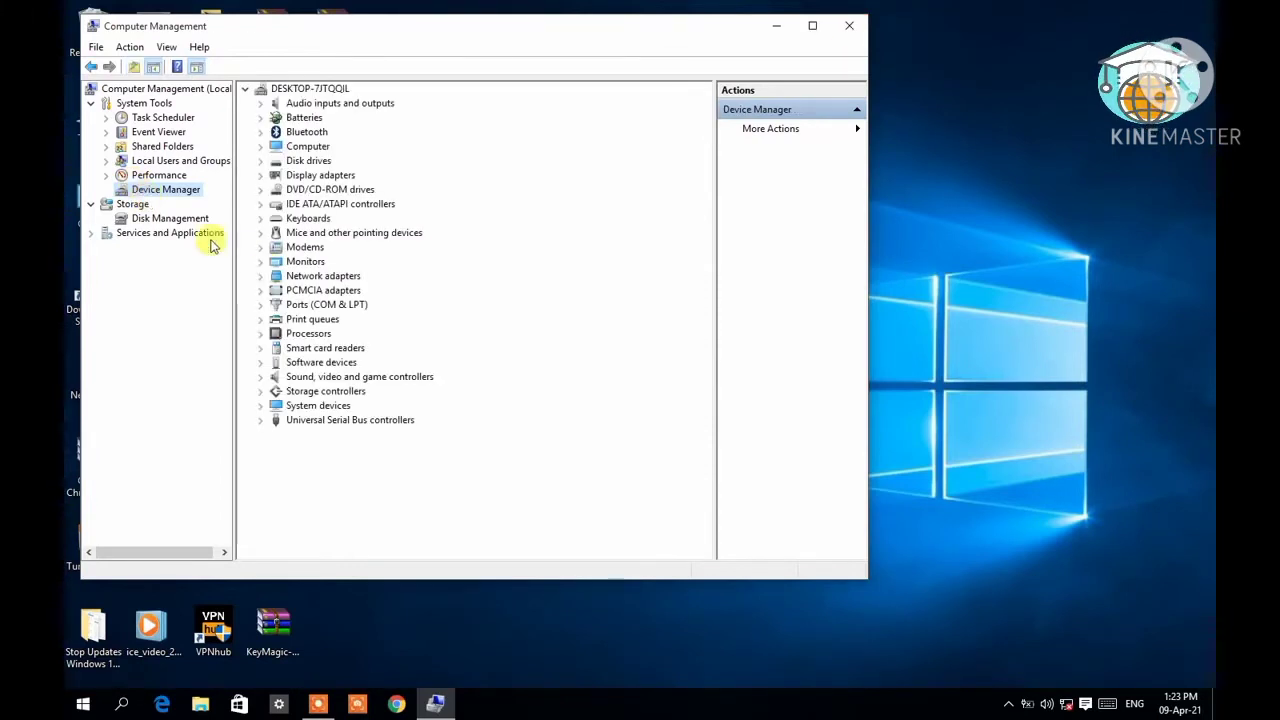
click(262, 278)
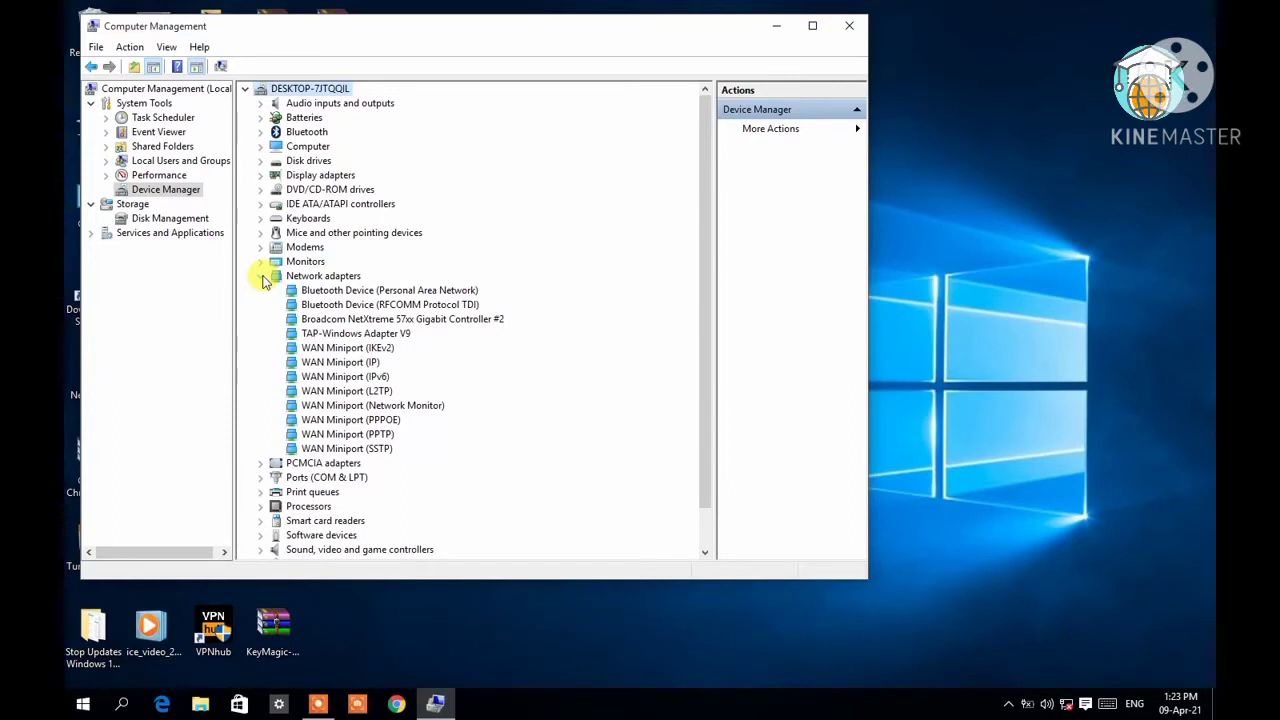
click(332, 320)
right_click(332, 328)
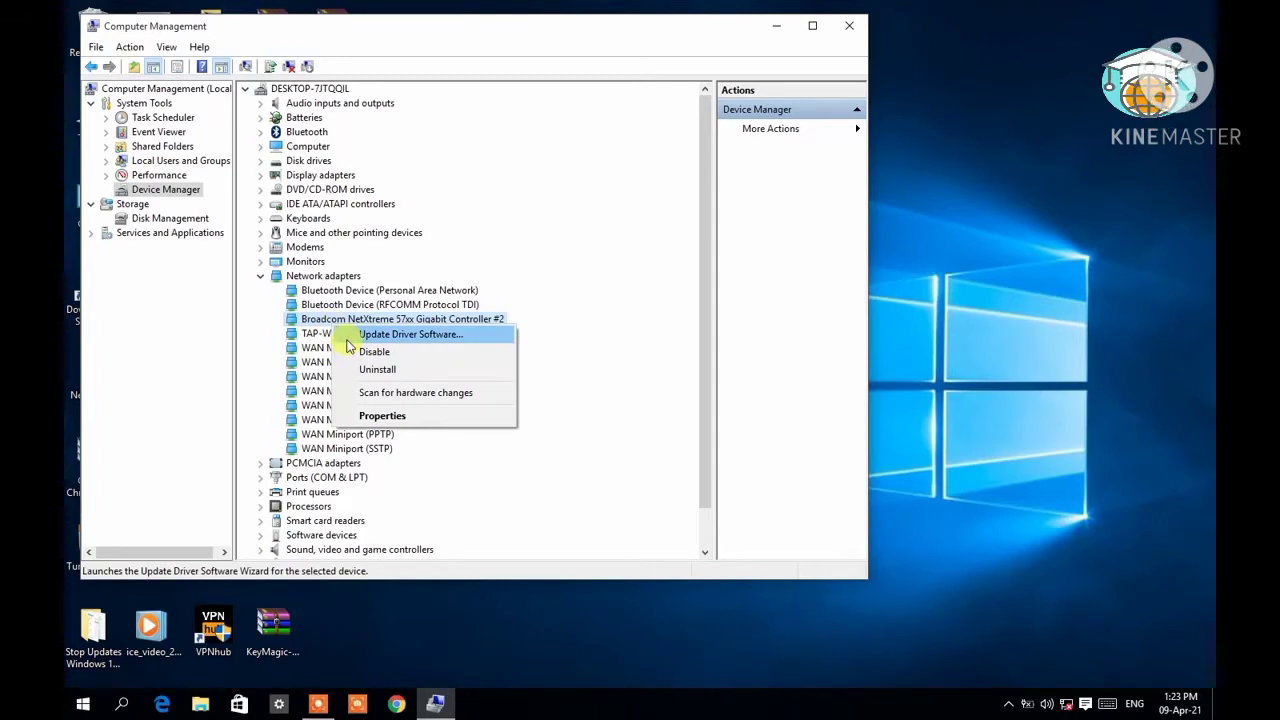
click(348, 336)
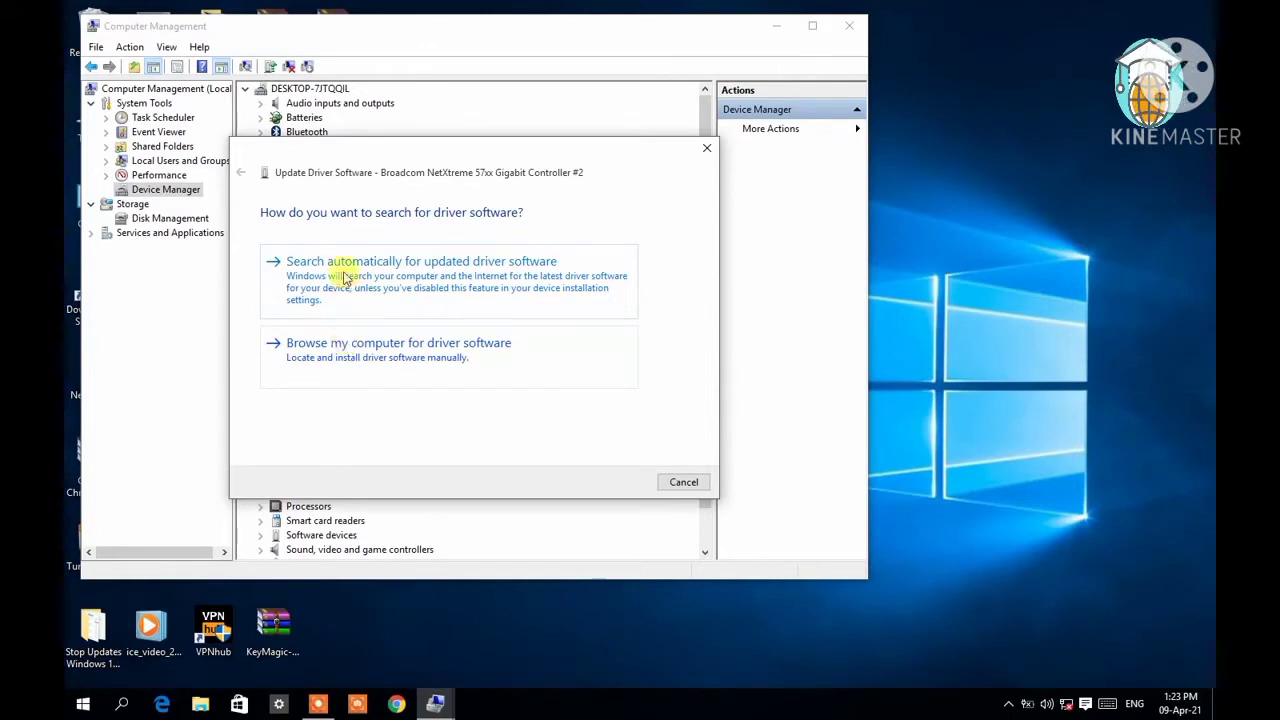
Step: Install the Broadcom NetXtreme Gigabit Ethernet driver from the list of drivers on the computer, and close Computer Management
click(368, 363)
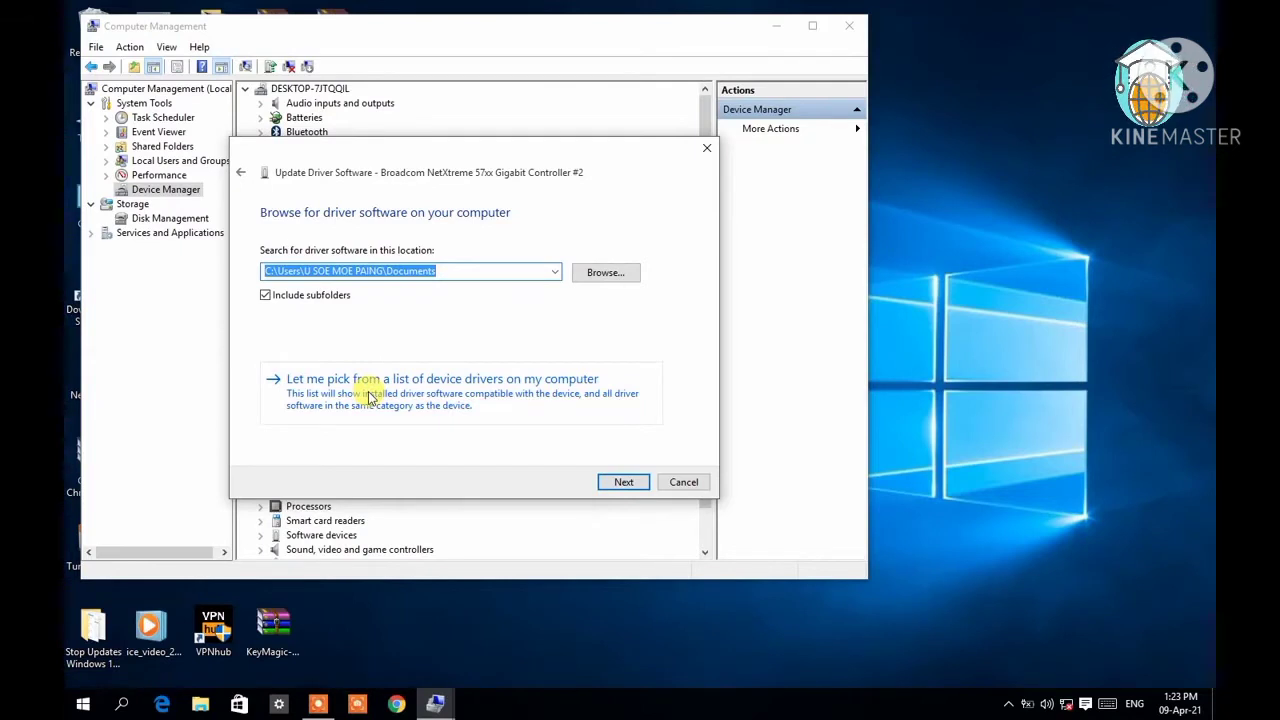
click(368, 396)
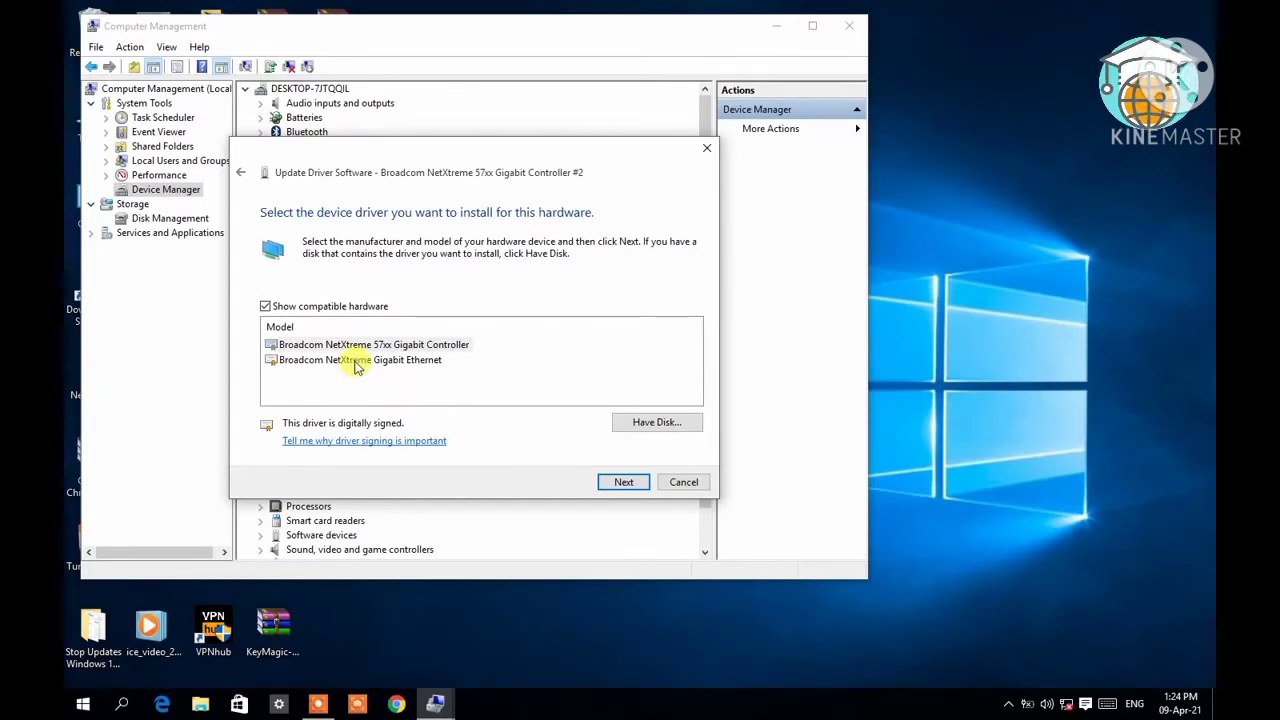
click(356, 362)
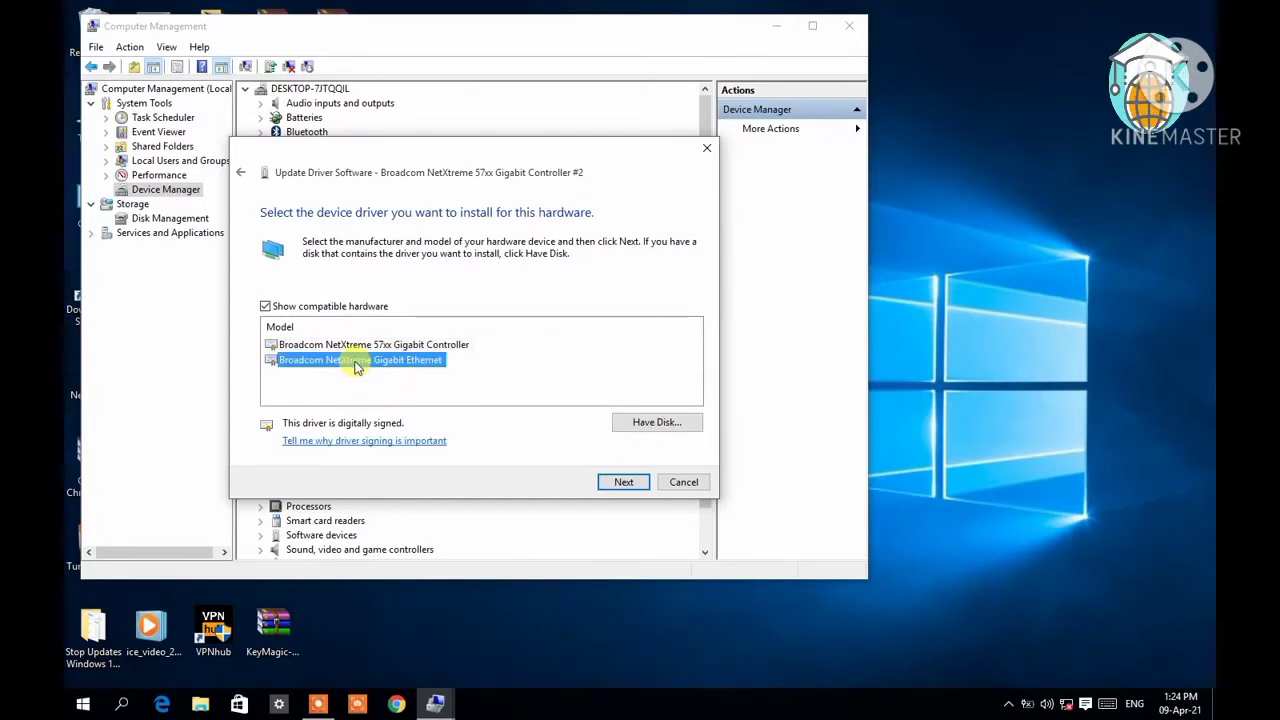
click(621, 483)
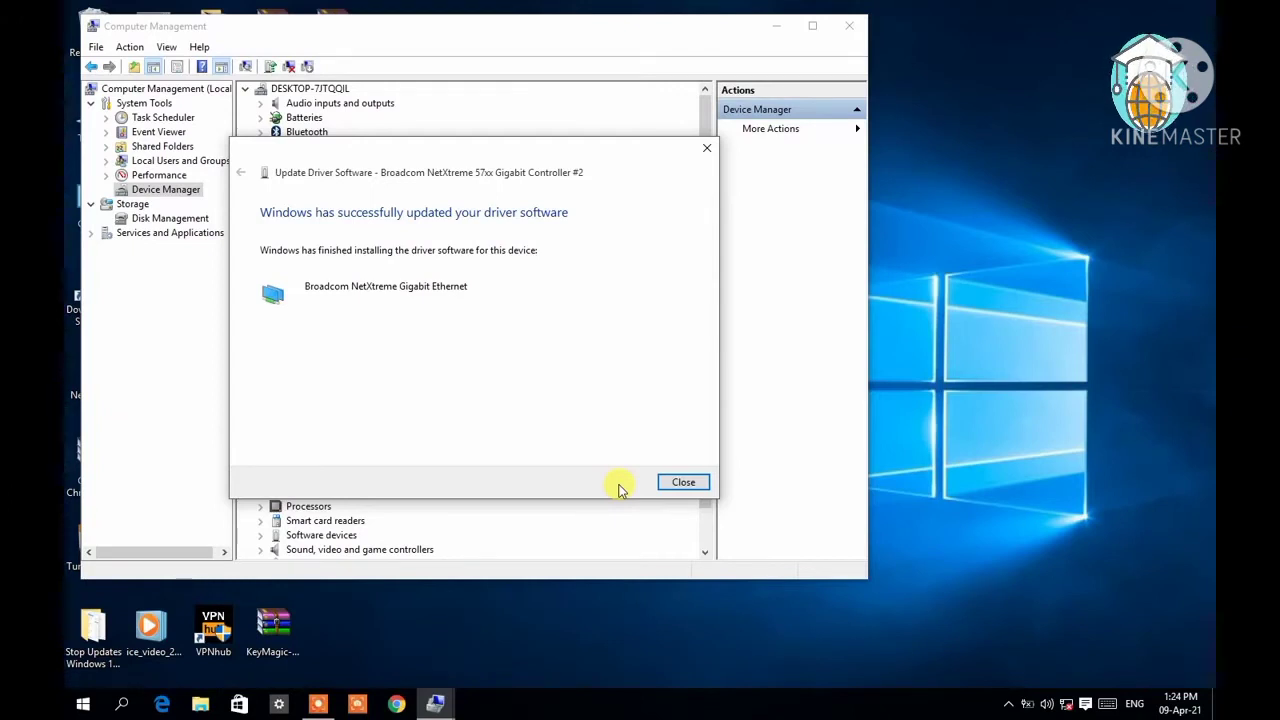
click(665, 482)
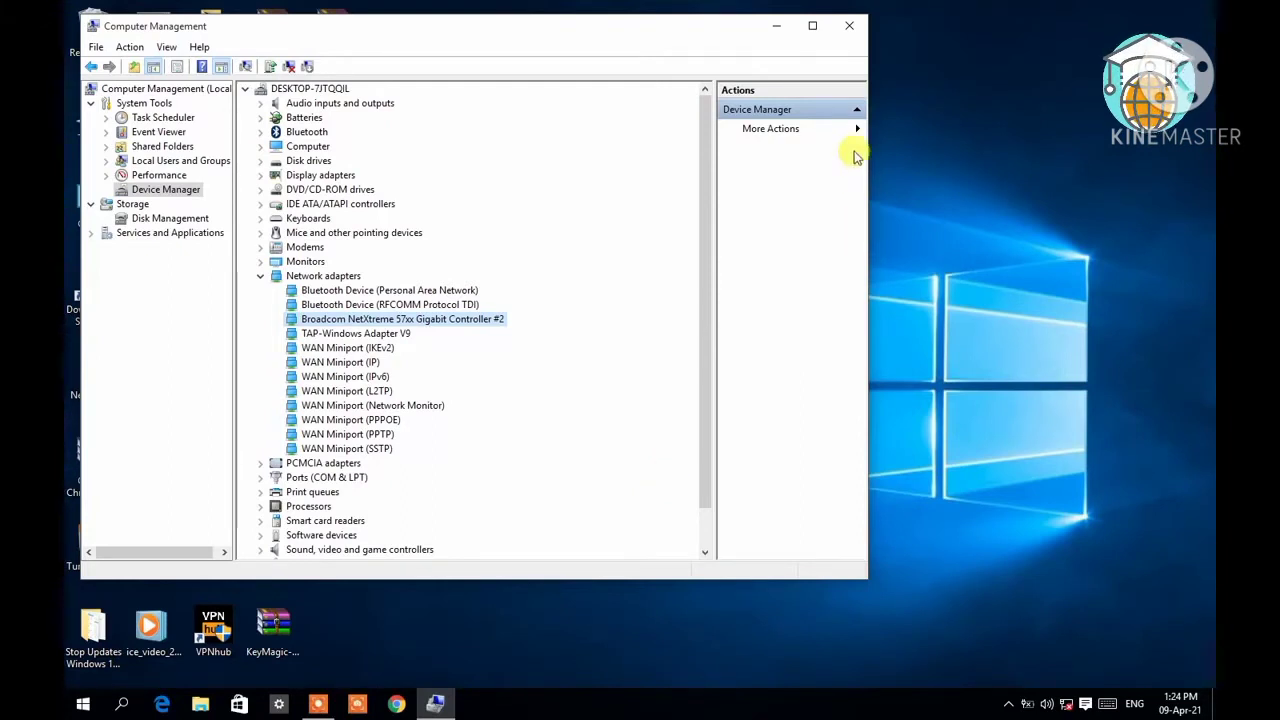
click(847, 23)
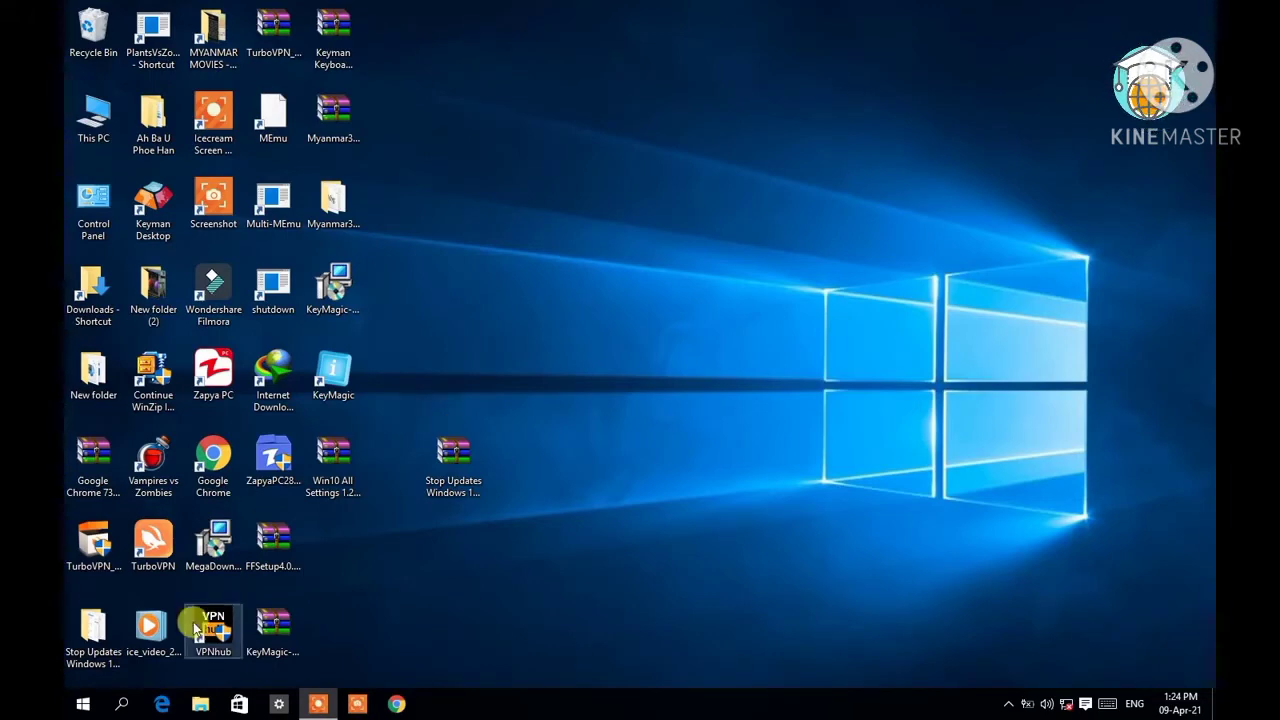
Step: Look at the stopupdates10setup application in the desktop folder Stop Updates Windows 10 3.1.101, and close the folder
click(107, 634)
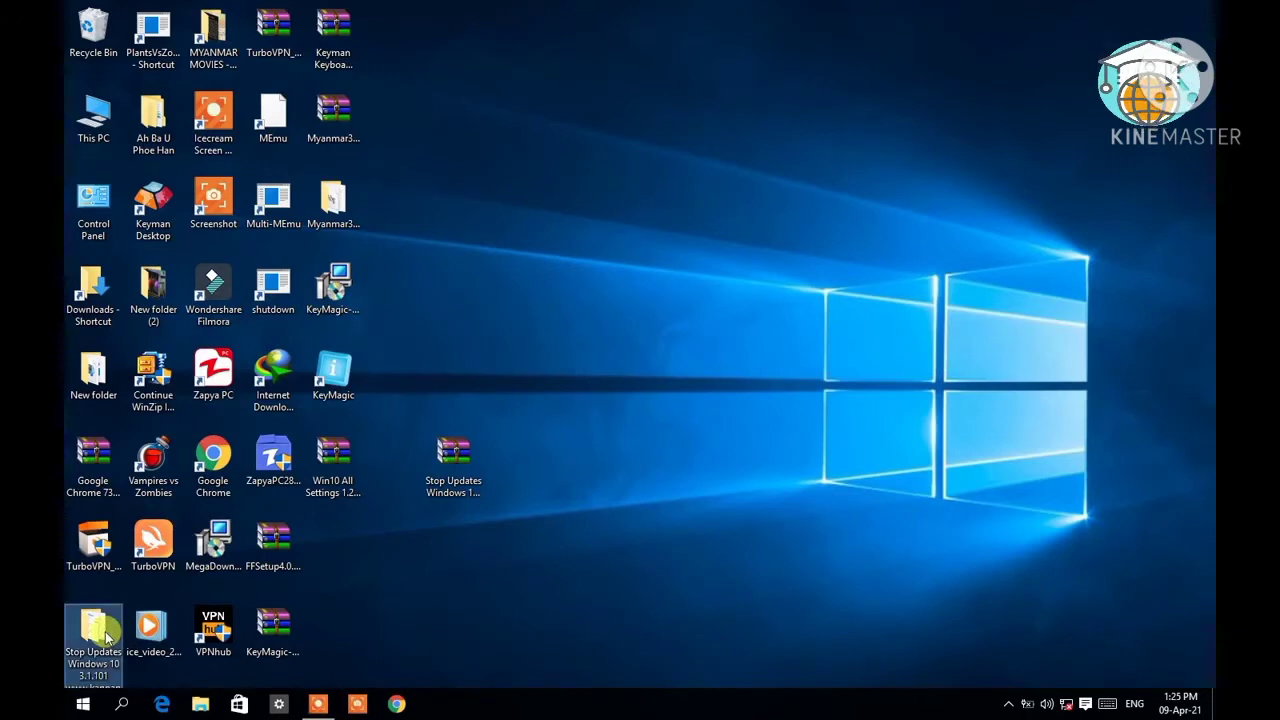
double_click(107, 634)
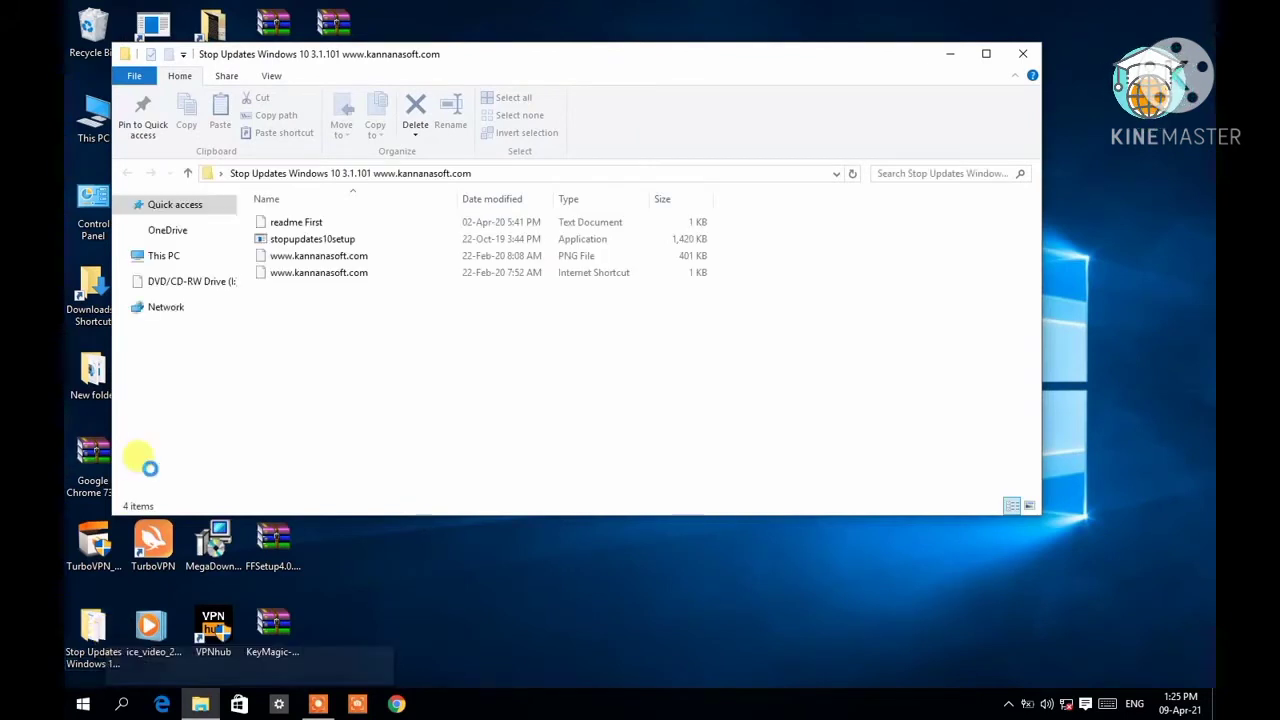
click(306, 257)
click(306, 241)
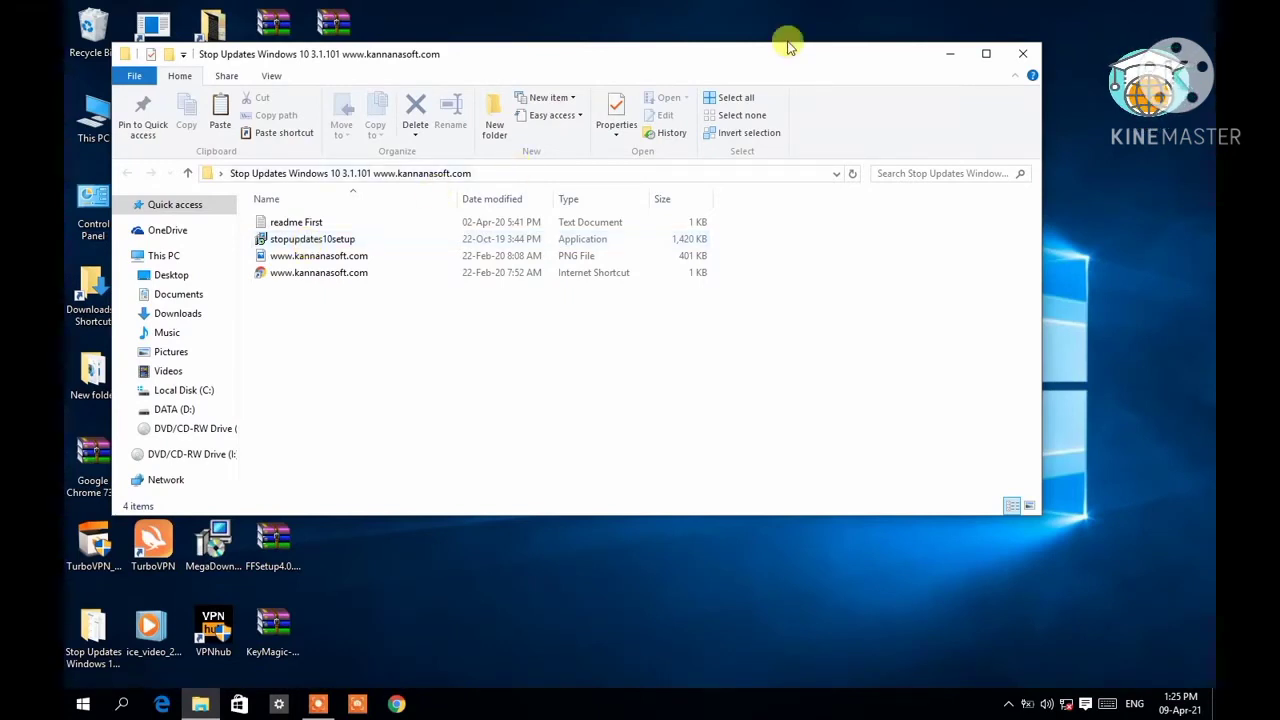
click(1017, 58)
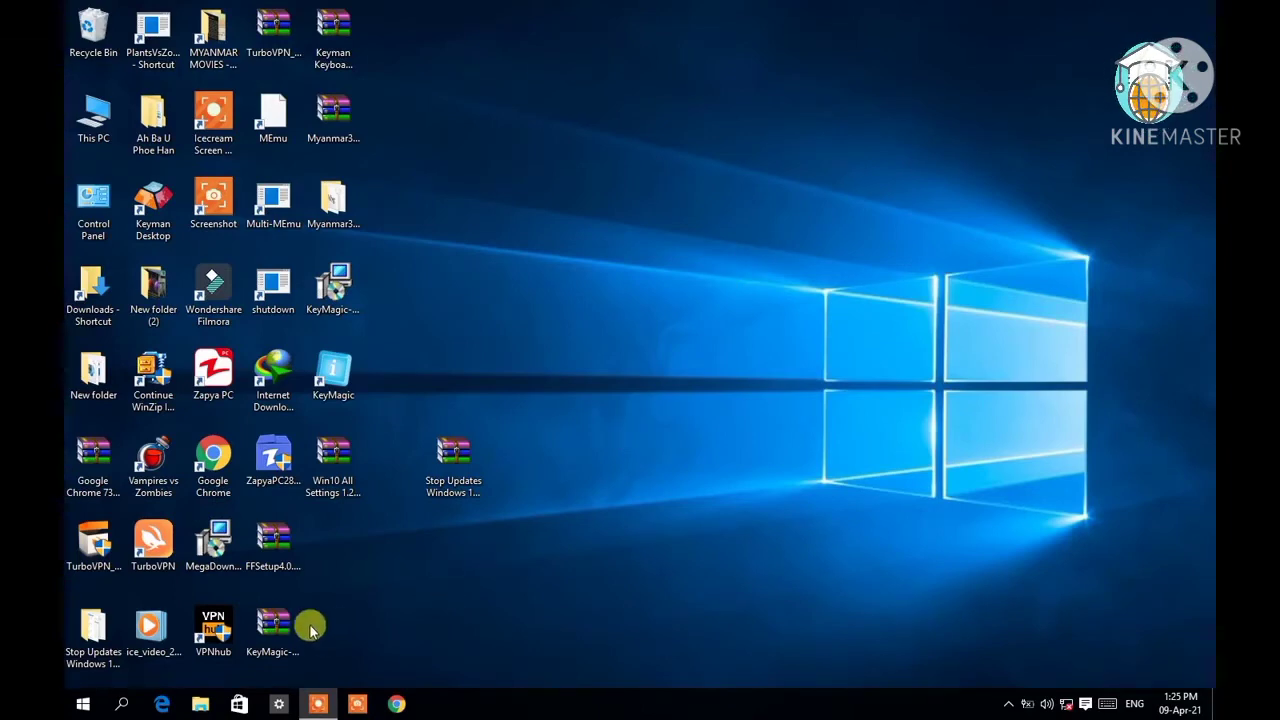
Step: Launch stopupdates10setup from the Stop Updates Windows 10 folder with English as the setup language
double_click(92, 640)
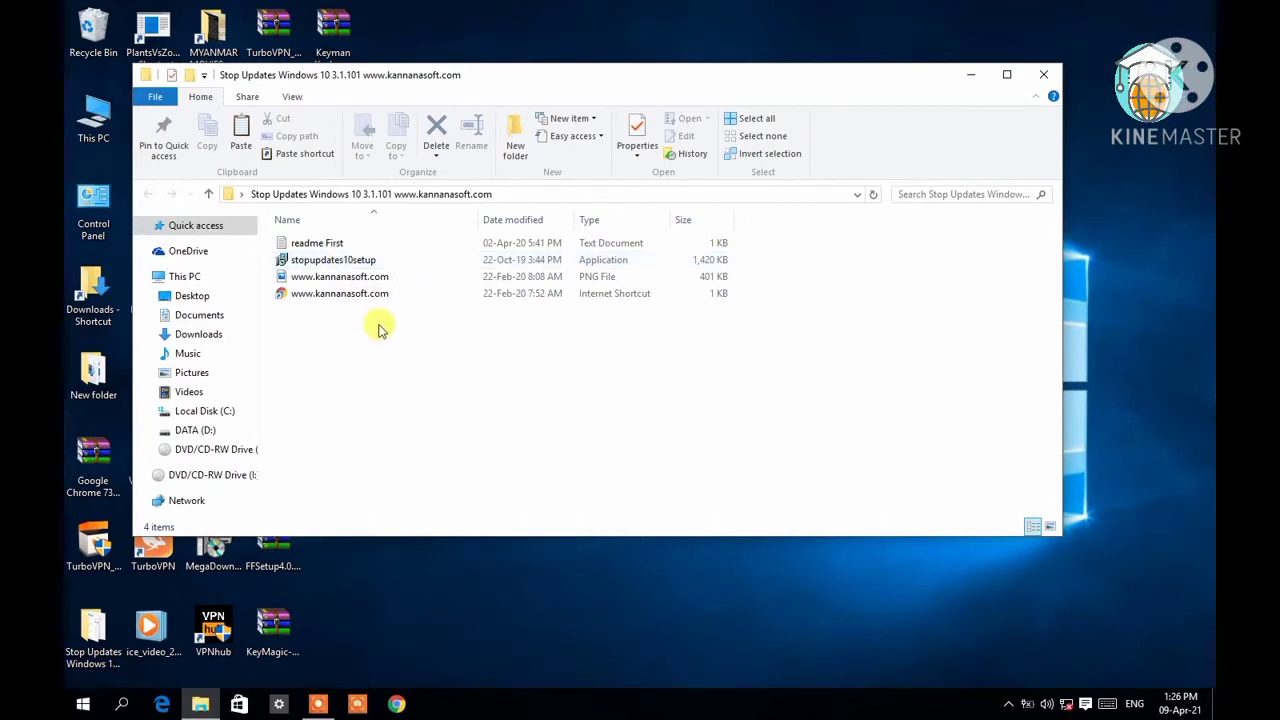
click(378, 264)
double_click(378, 263)
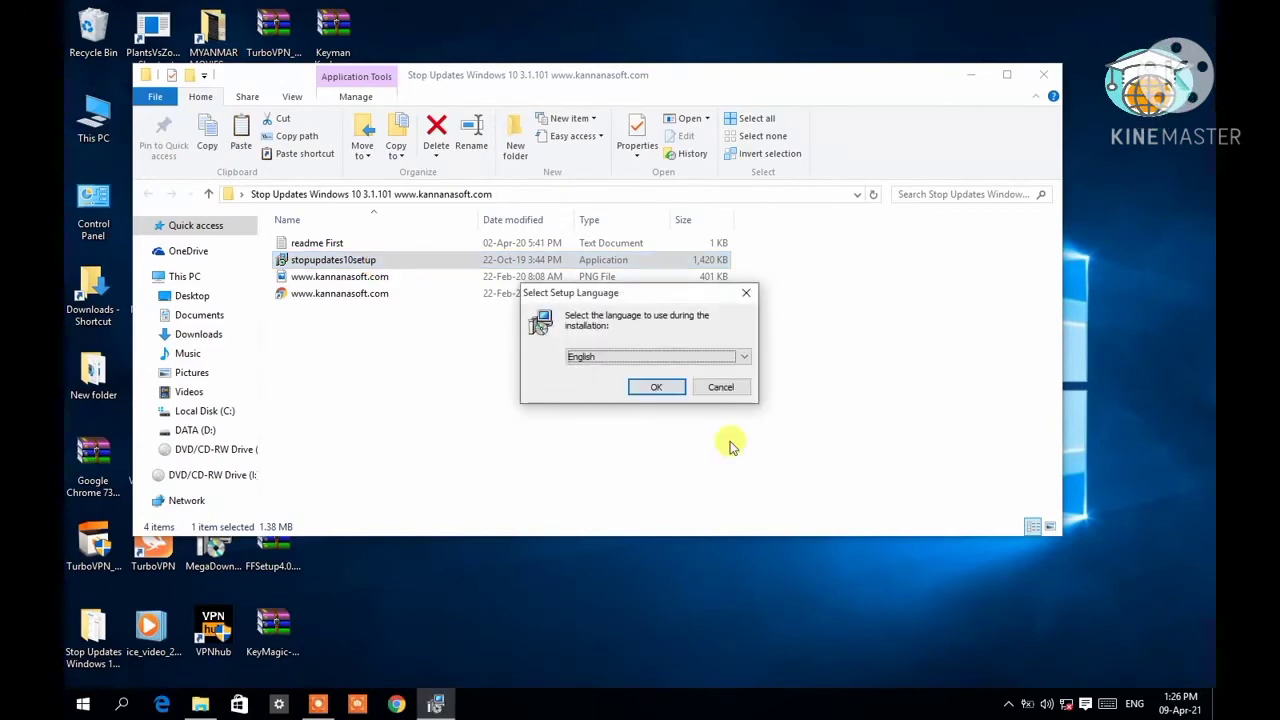
click(657, 388)
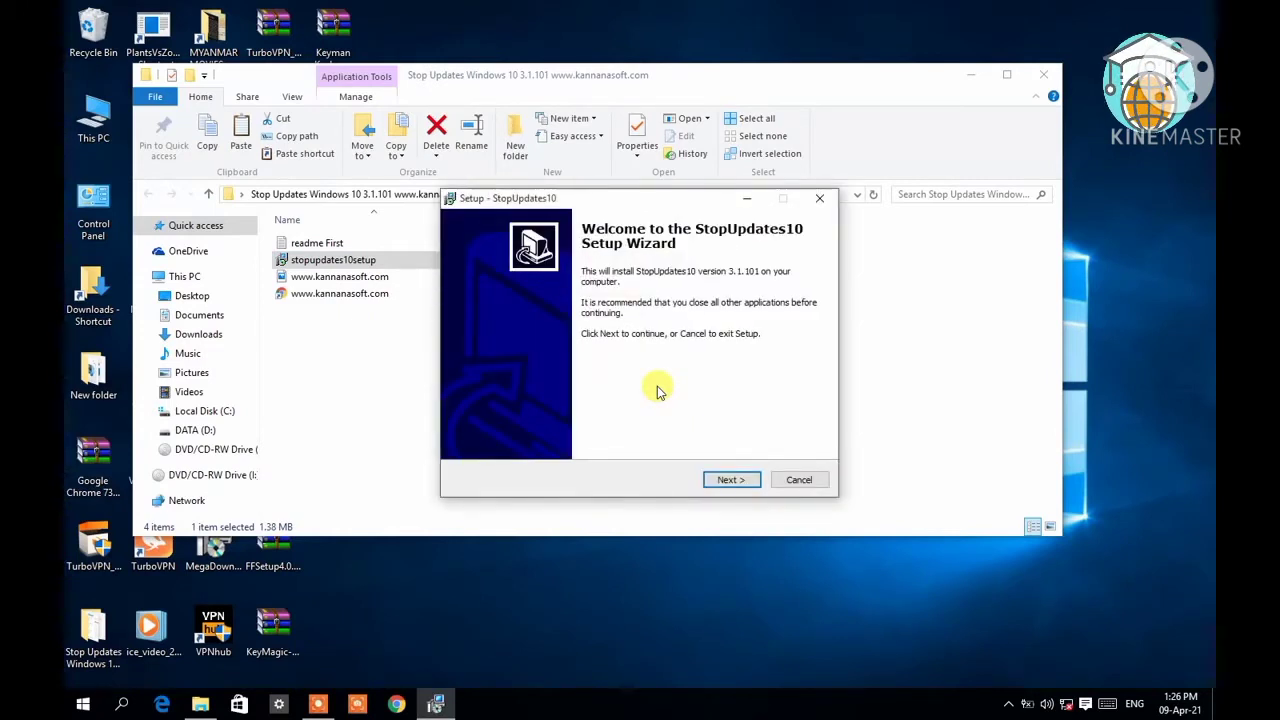
Step: Accept the StopUpdates10 license agreement and advance the setup wizard to the destination location
click(728, 480)
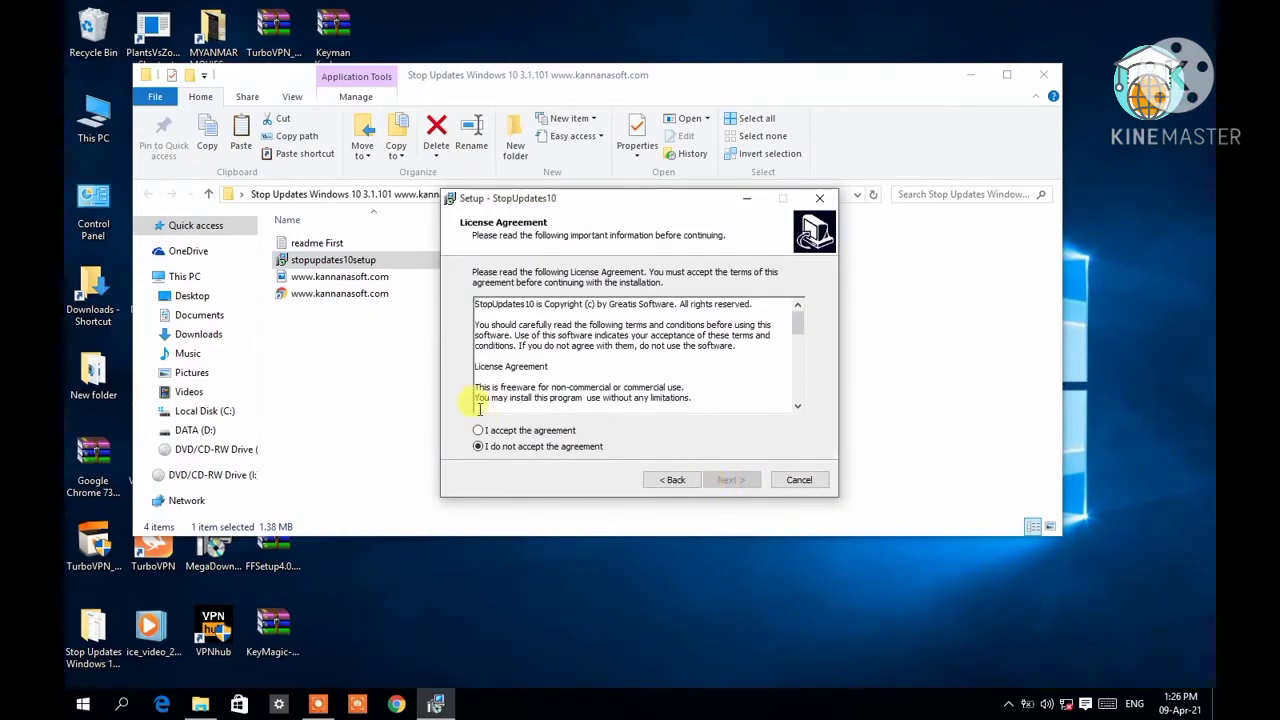
click(487, 430)
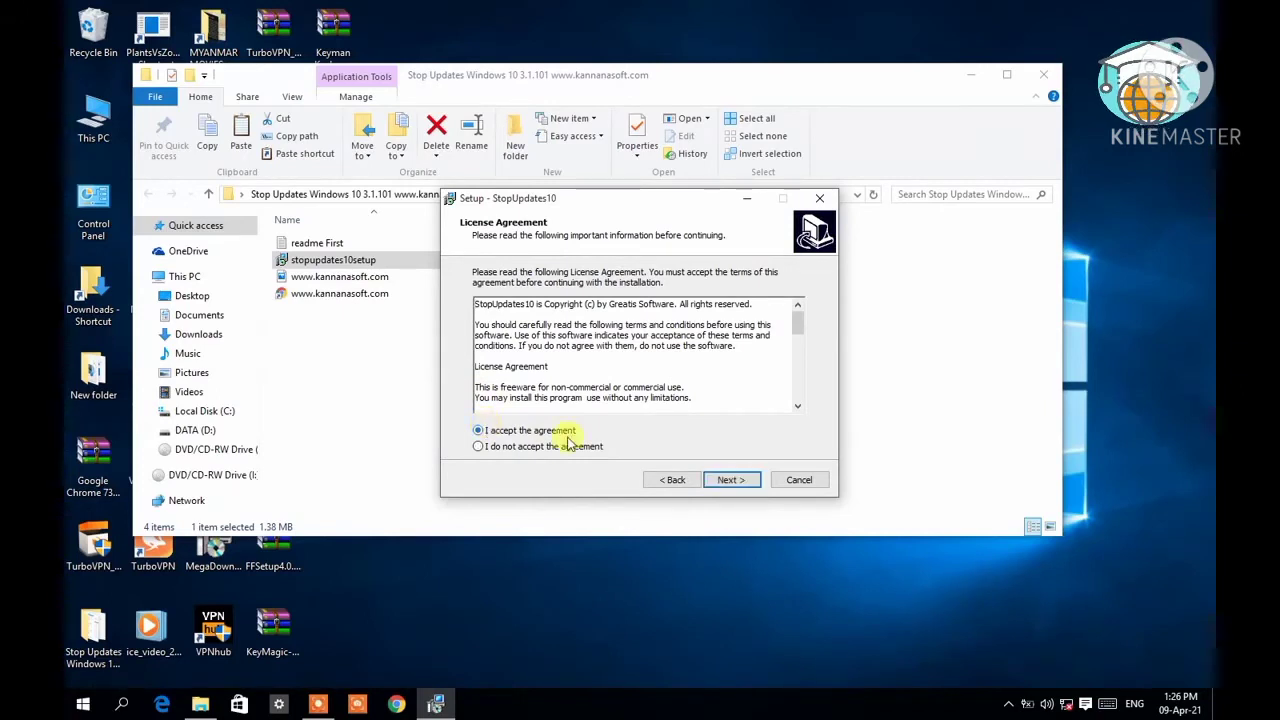
click(724, 480)
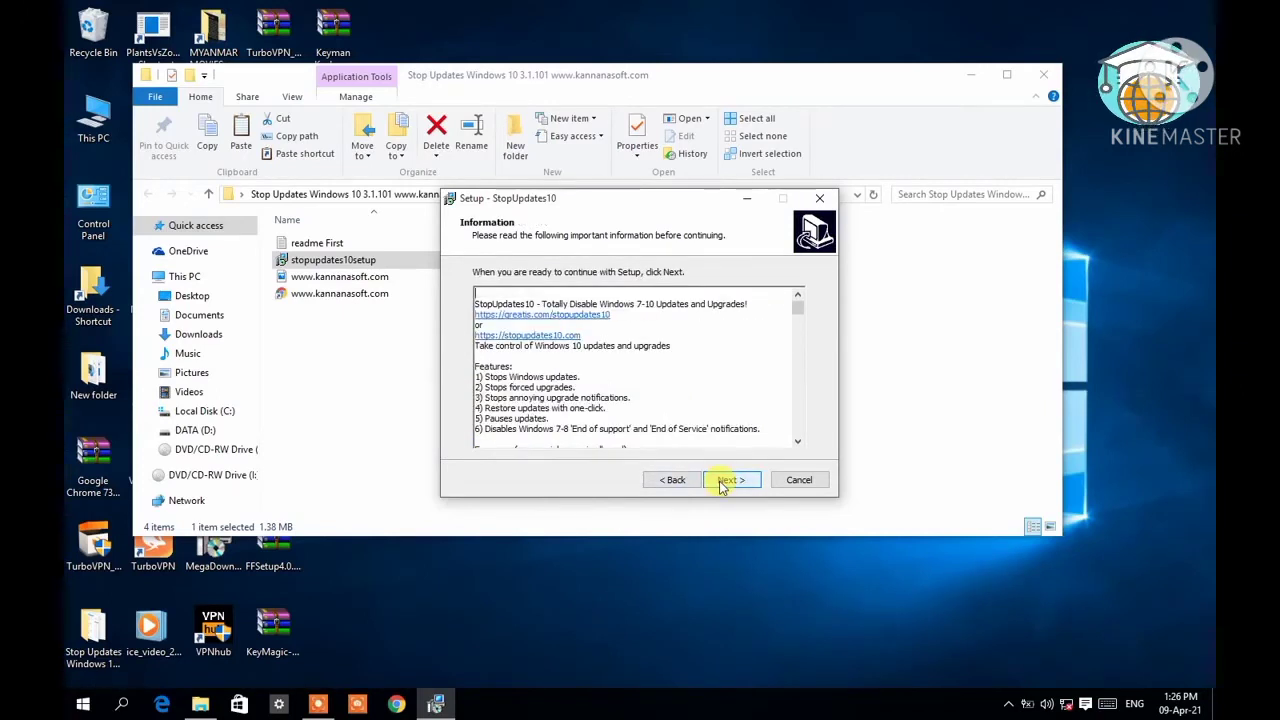
click(724, 481)
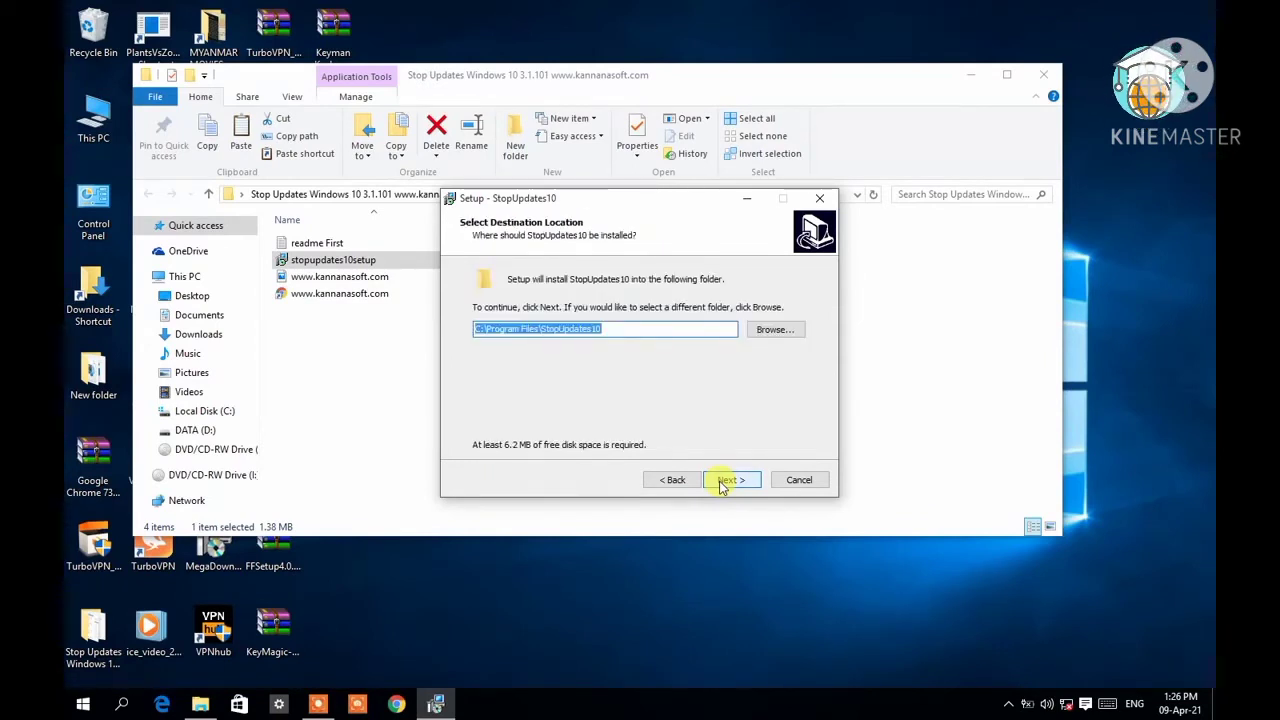
Step: Cancel the StopUpdates10 setup and close the Stop Updates Windows 10 folder
click(799, 488)
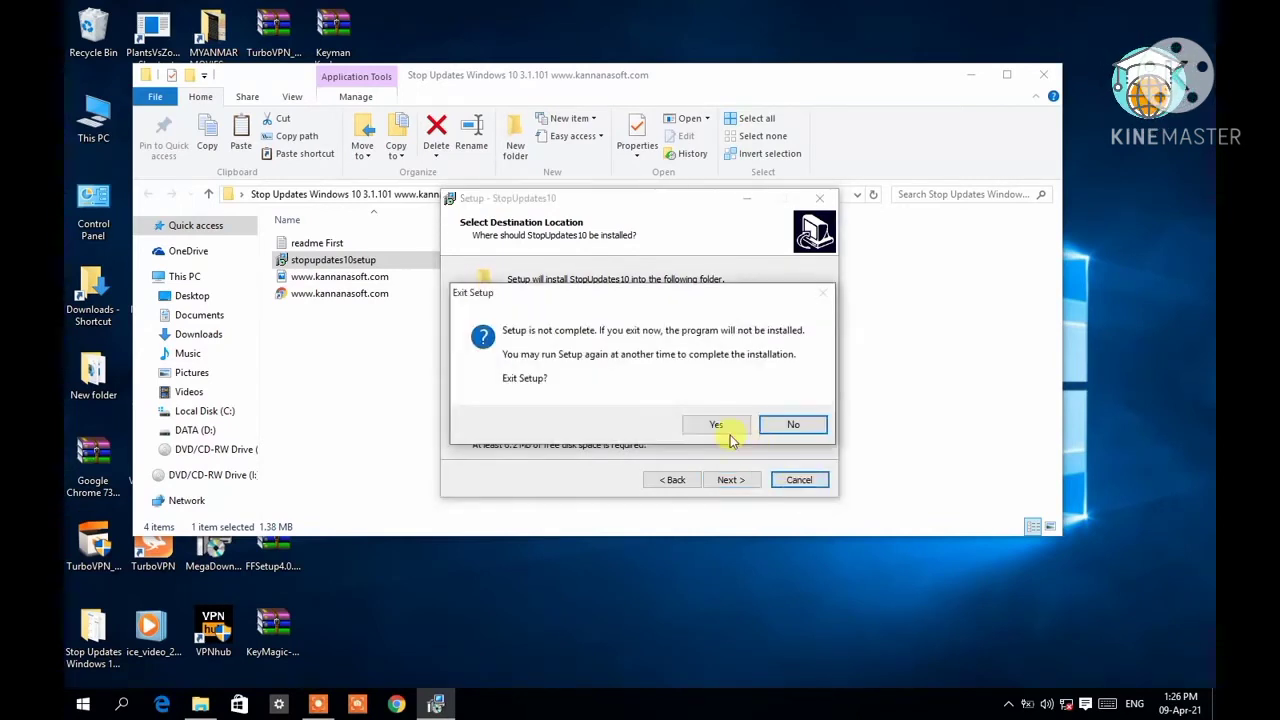
click(718, 428)
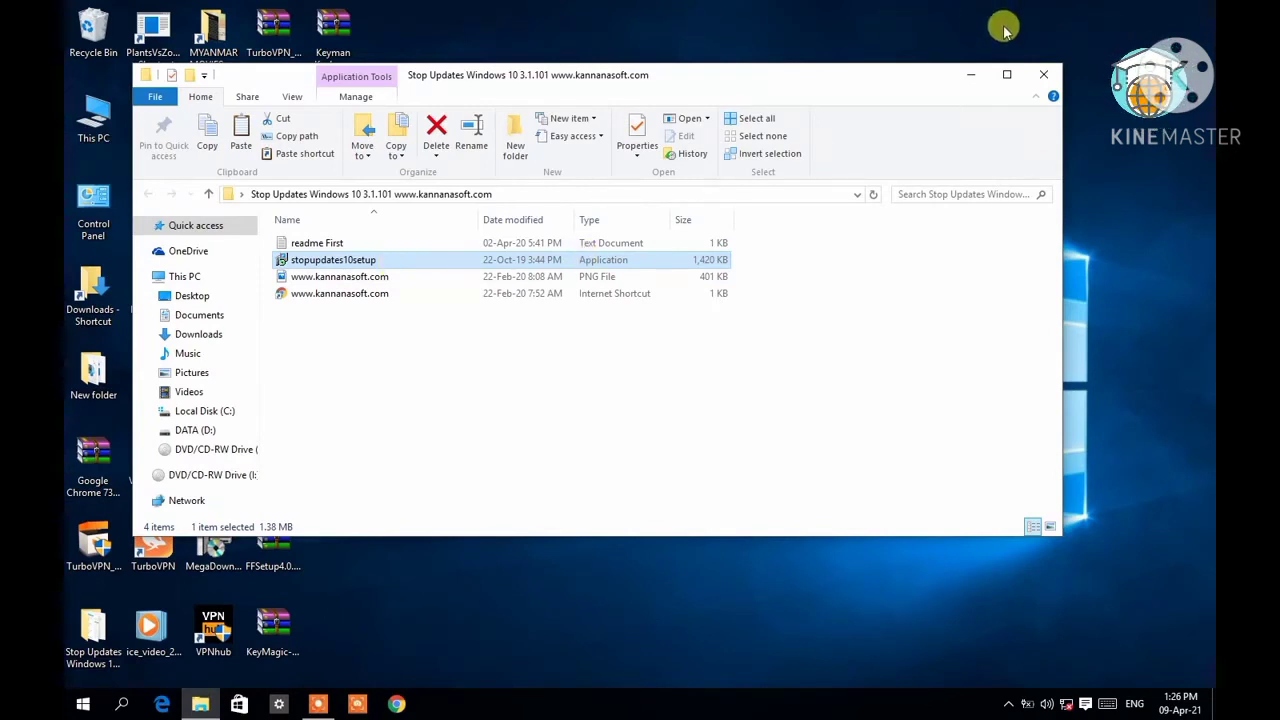
click(1046, 78)
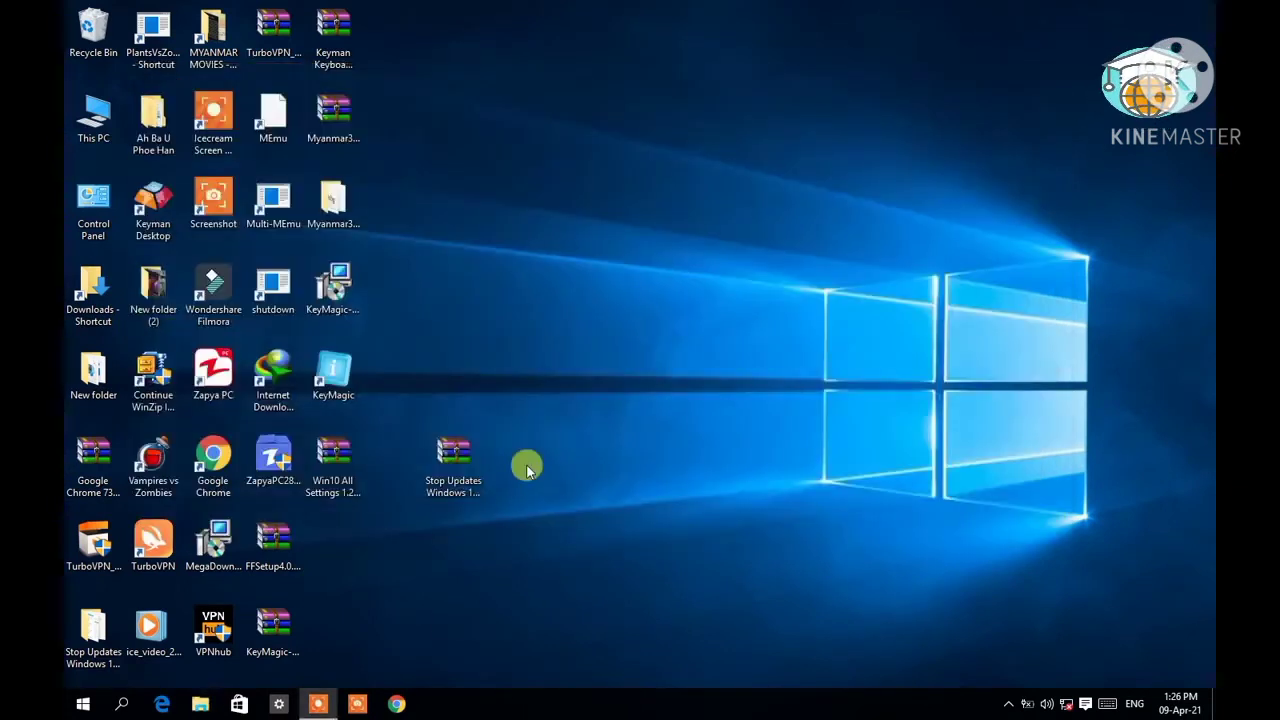
click(314, 705)
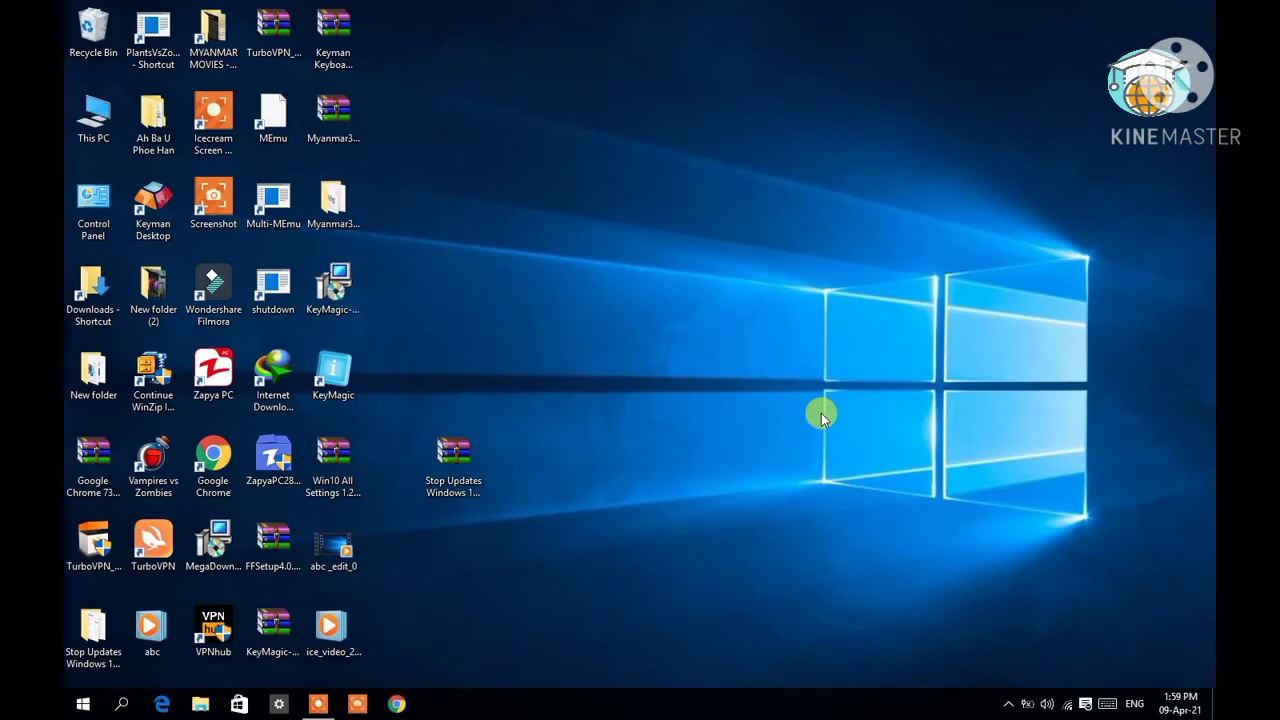
Step: Check the Wi-Fi connection in the list of available networks and close the list
click(1068, 705)
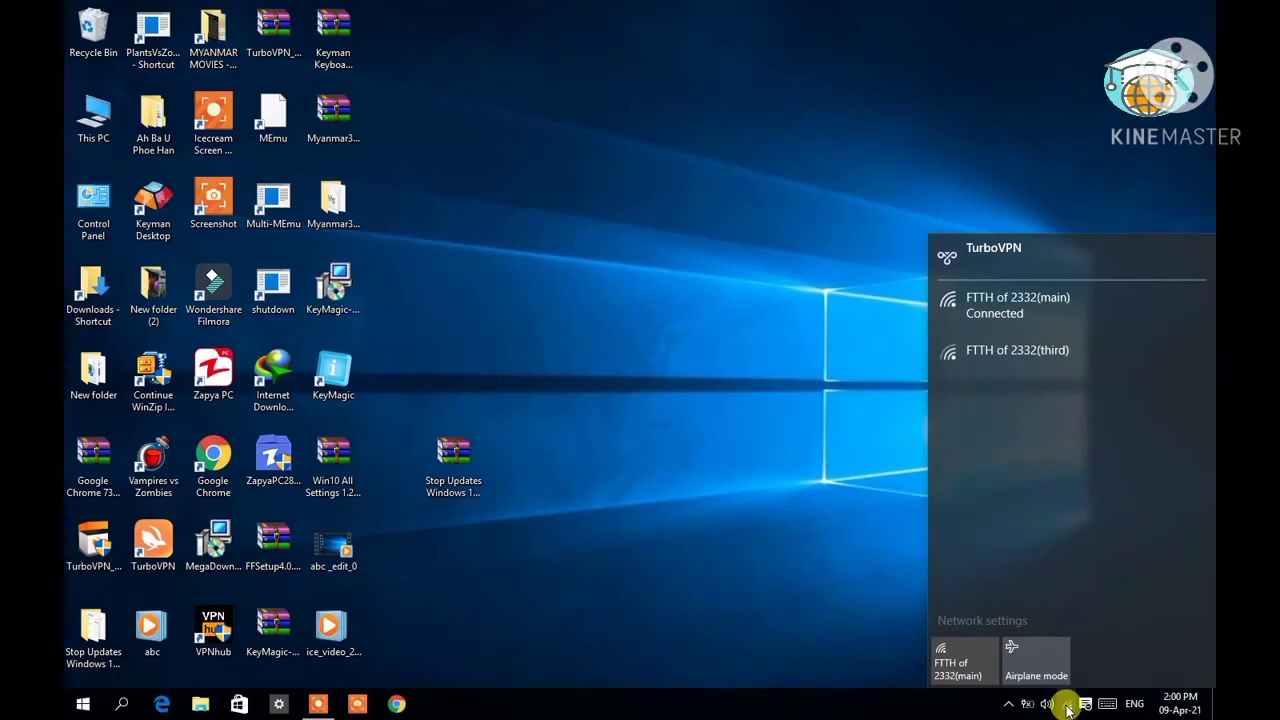
click(863, 529)
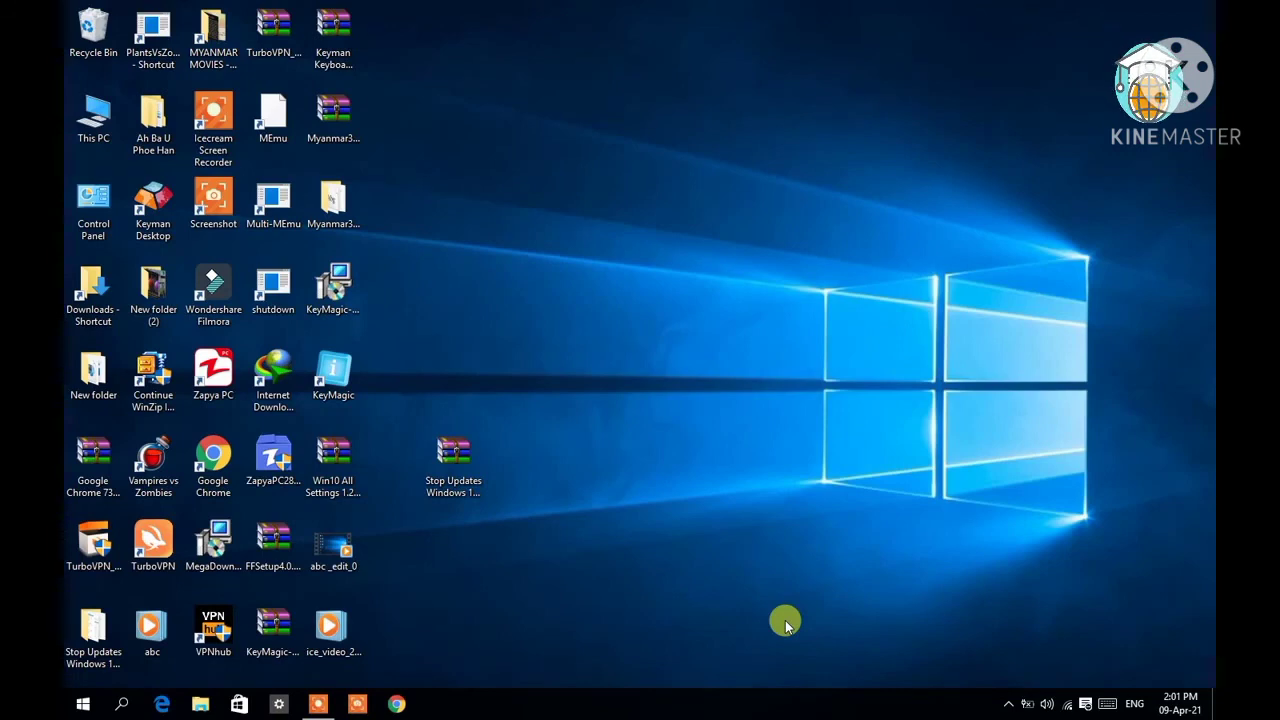
click(316, 706)
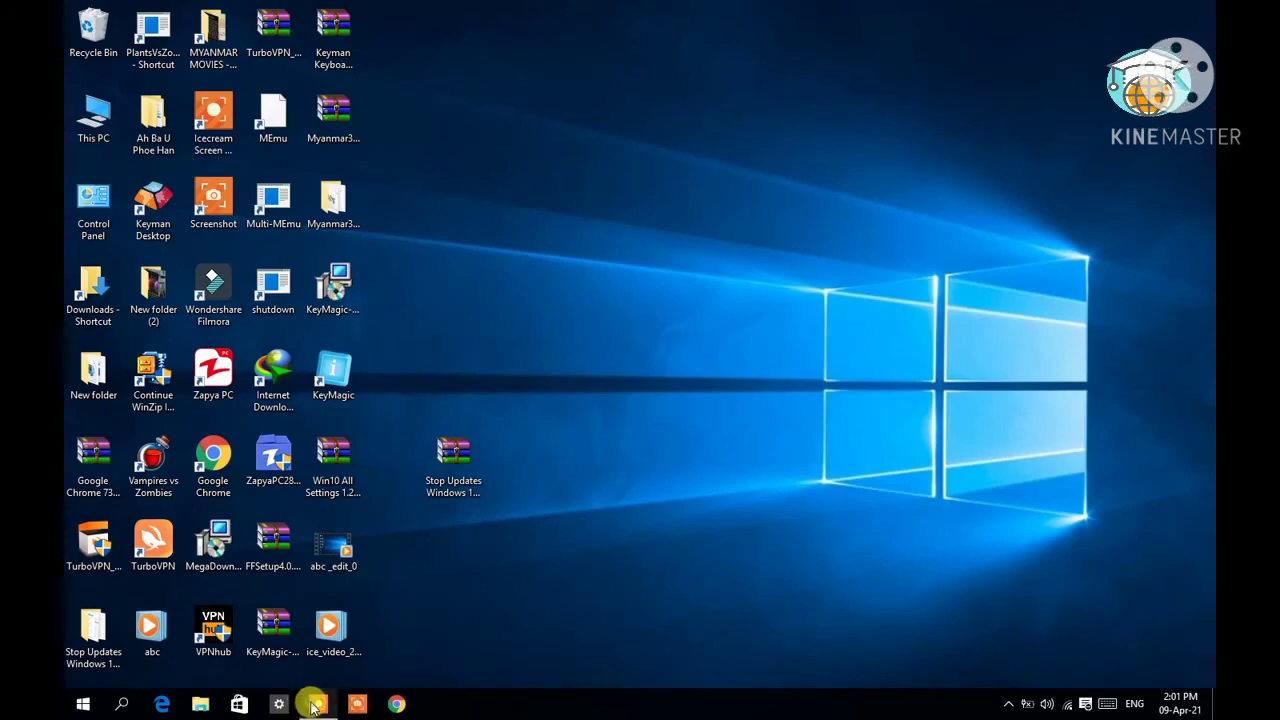